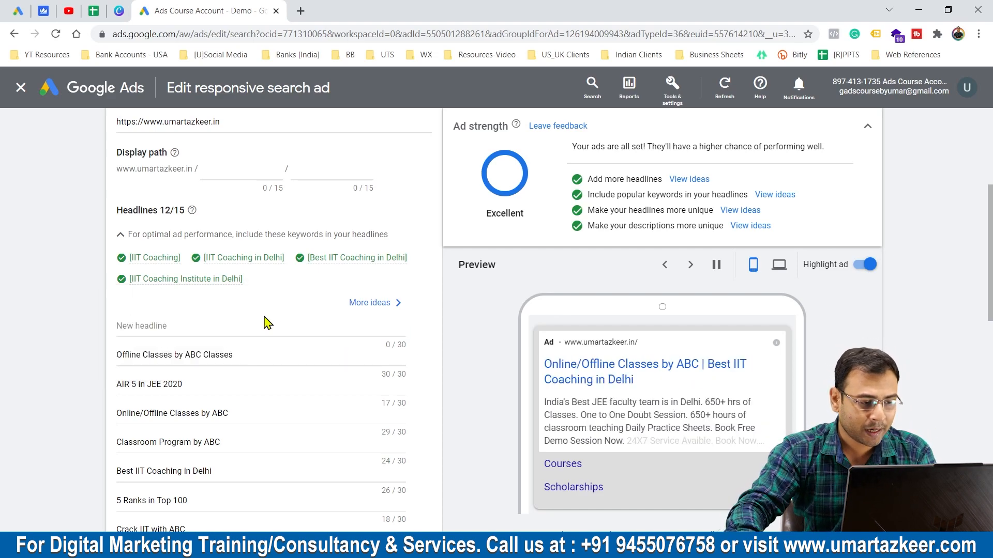
Start a keyword insertion in the empty headline field without any default text
{"action": "left_click", "coordinate": [260, 327]}
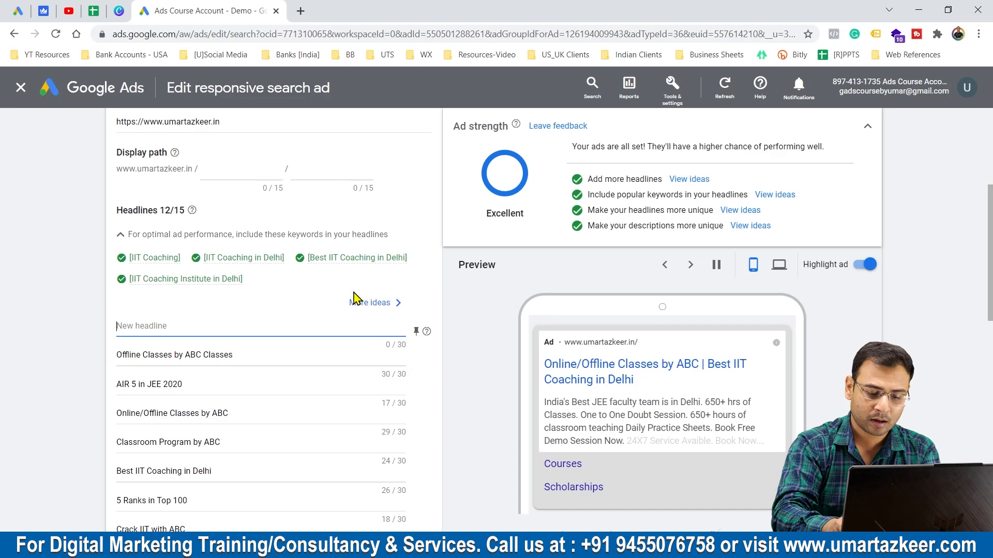
{"action": "type", "text": "{"}
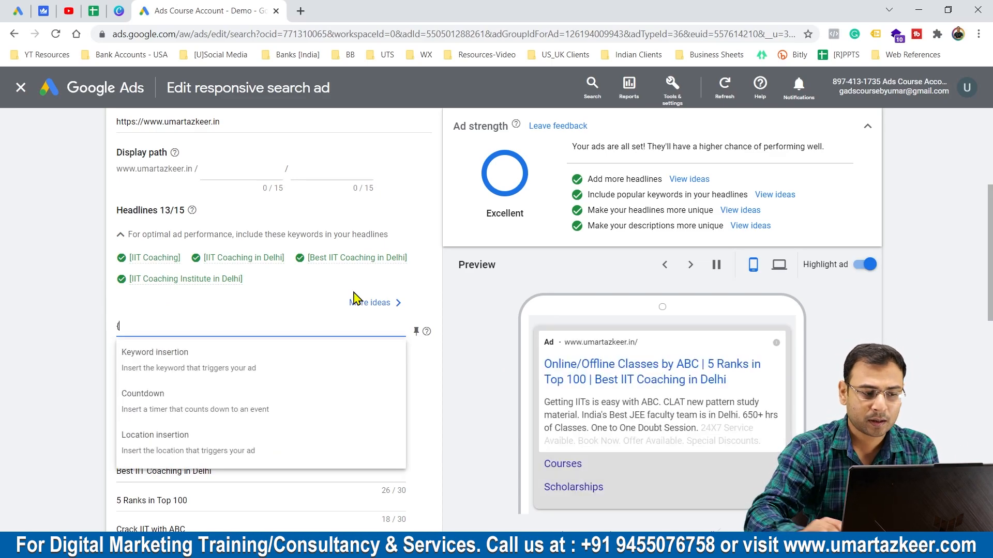
{"action": "left_click", "coordinate": [180, 367]}
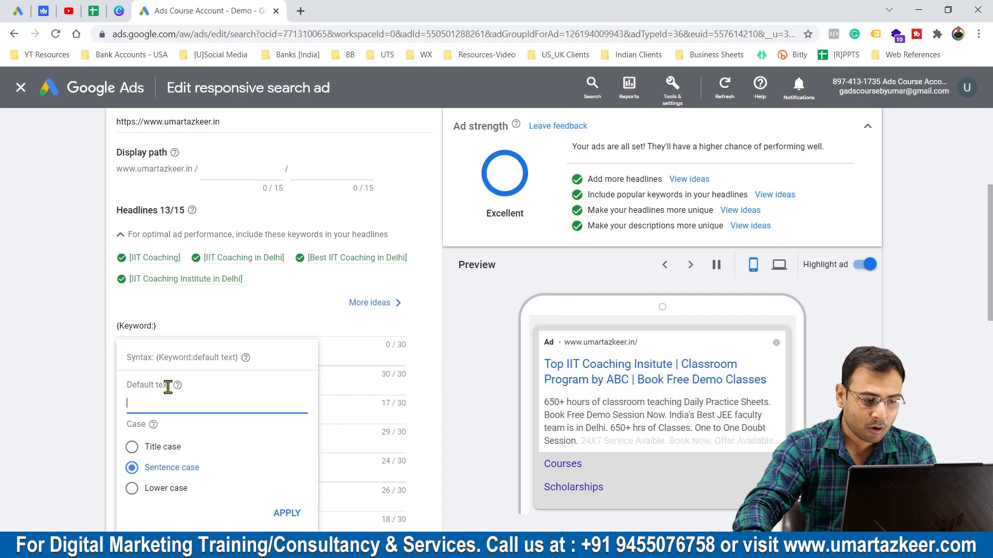
{"action": "left_click_drag", "start_coordinate": [169, 386], "coordinate": [129, 394]}
{"action": "left_click", "coordinate": [284, 387]}
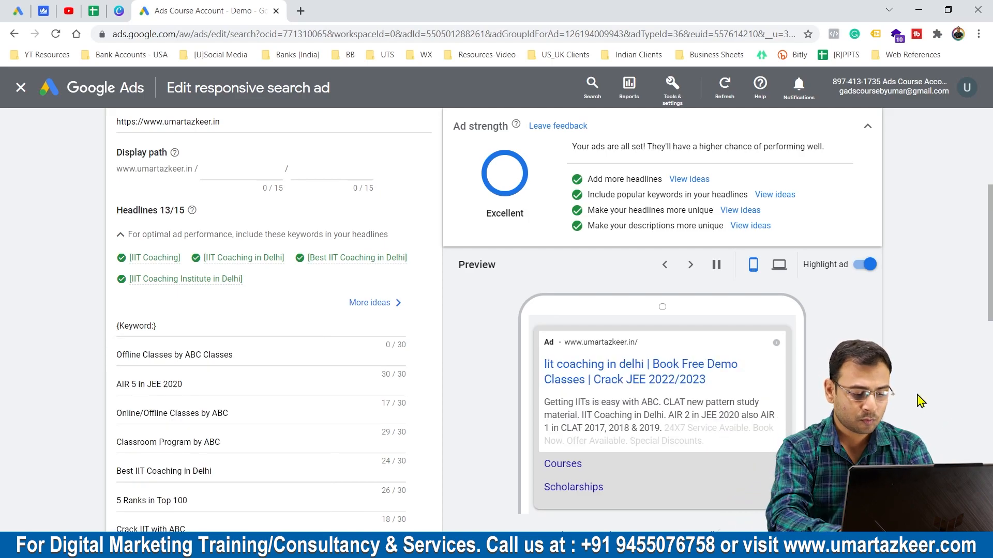
Open a blank note in Notepad and enlarge its display to 190%
{"action": "key", "text": "super+r"}
{"action": "key", "text": "Return"}
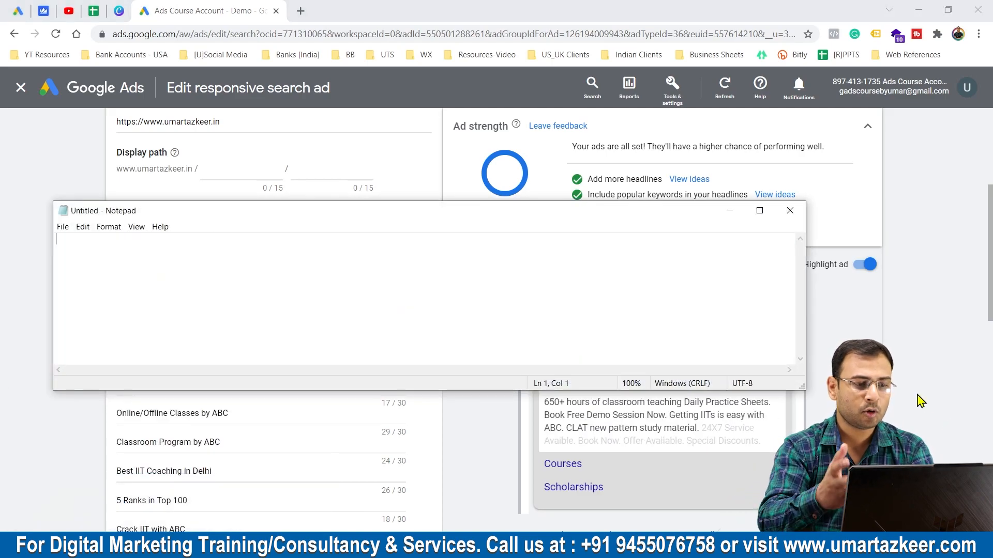
{"action": "key", "text": "ctrl+plus"}
{"action": "key", "text": "ctrl+plus"}
{"action": "key", "text": "ctrl+plus"}
{"action": "key", "text": "ctrl+plus"}
{"action": "key", "text": "ctrl+plus"}
{"action": "key", "text": "ctrl+plus"}
{"action": "key", "text": "ctrl+plus"}
{"action": "key", "text": "ctrl+plus"}
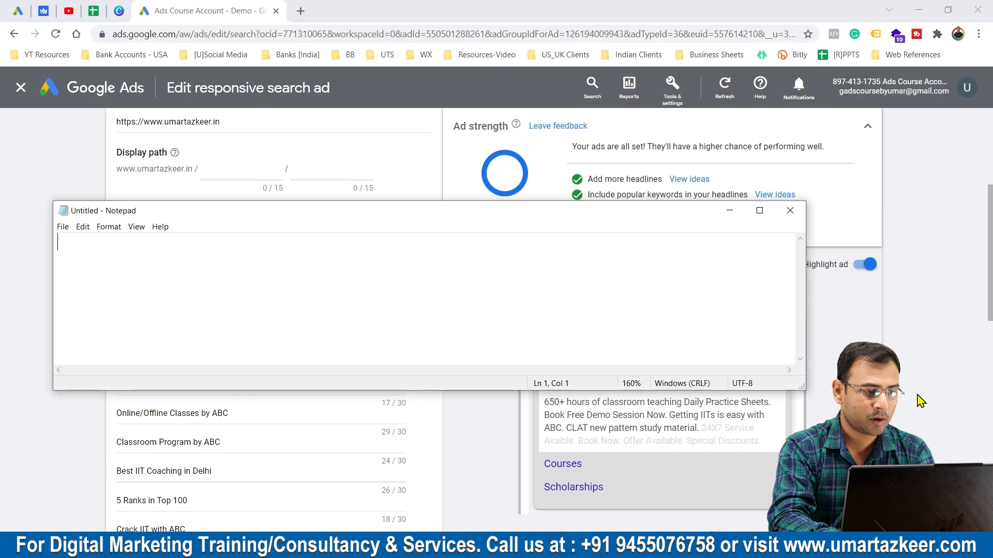
Write the sample search phrase "Best IIT Coaching in delhi 12th password" in the note
{"action": "type", "text": "best"}
{"action": "key", "text": "BackSpace"}
{"action": "key", "text": "BackSpace"}
{"action": "key", "text": "BackSpace"}
{"action": "key", "text": "BackSpace"}
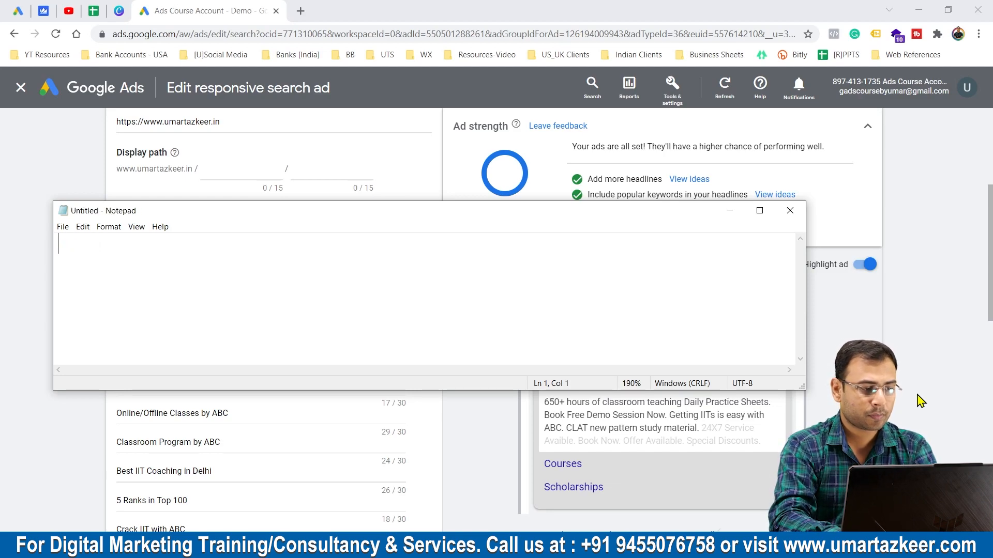
{"action": "type", "text": "Best IIT Coaching in delh"}
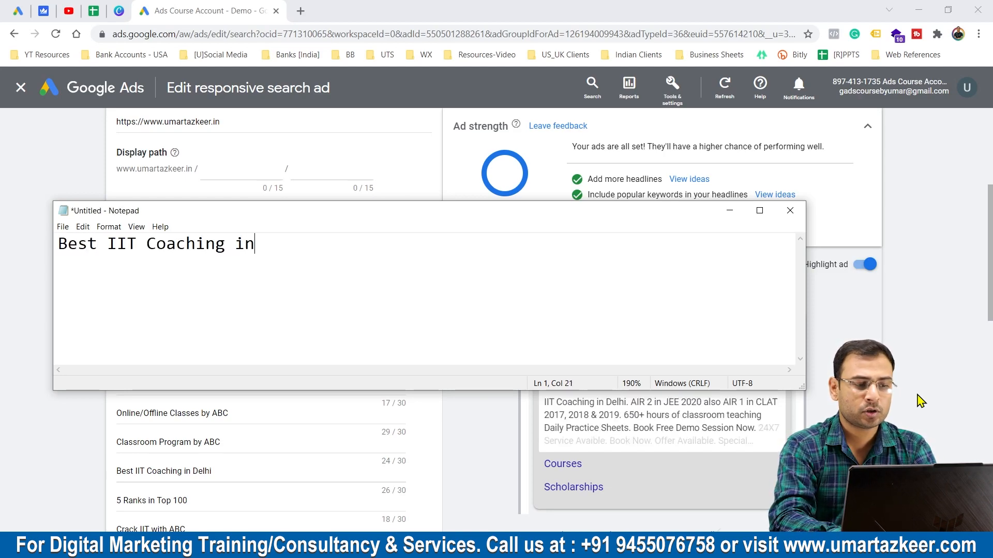
{"action": "key", "text": "BackSpace"}
{"action": "type", "text": "lhi "}
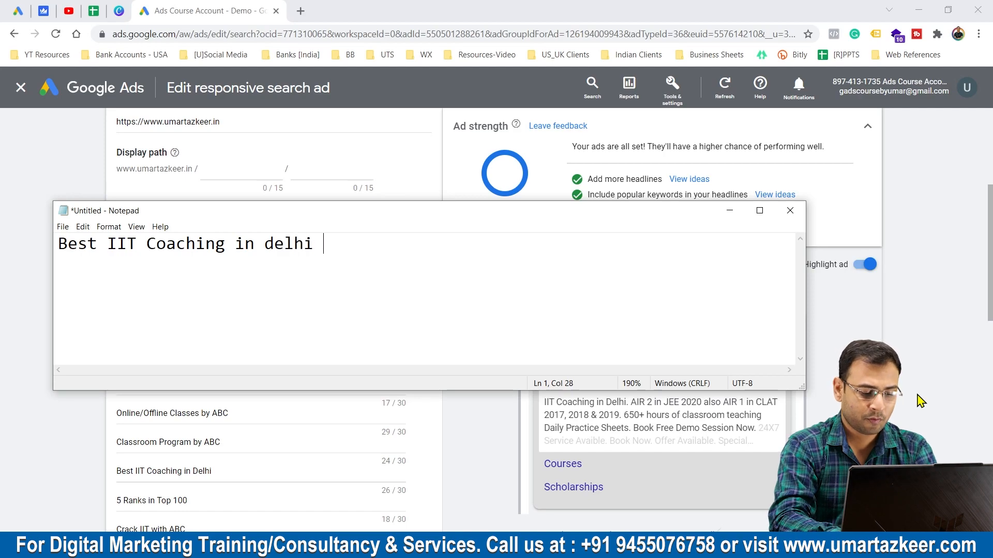
{"action": "type", "text": "12th password"}
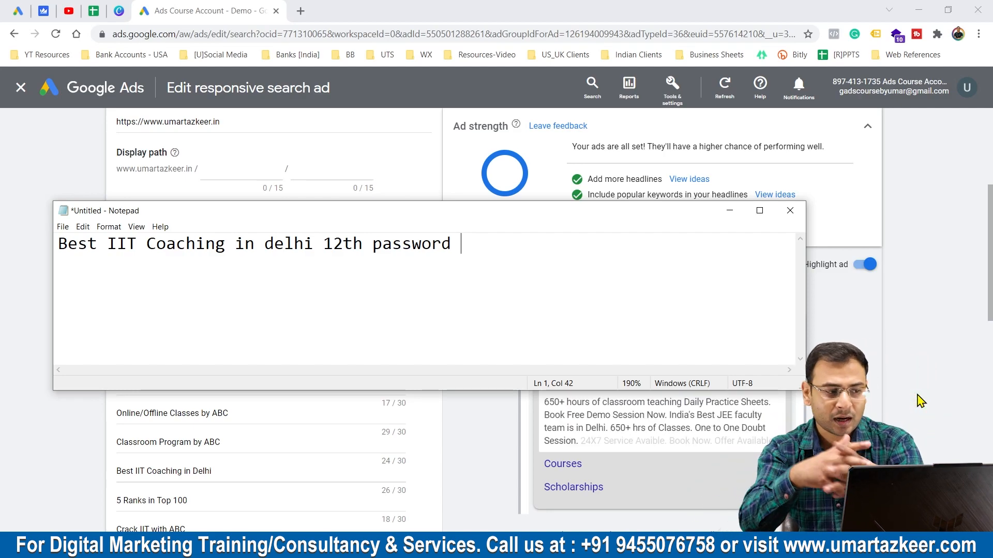
Copy the whole sample phrase and, back in Google Ads, paste it over the "AIR 5 in JEE 2020" headline
{"action": "double_click", "coordinate": [260, 242]}
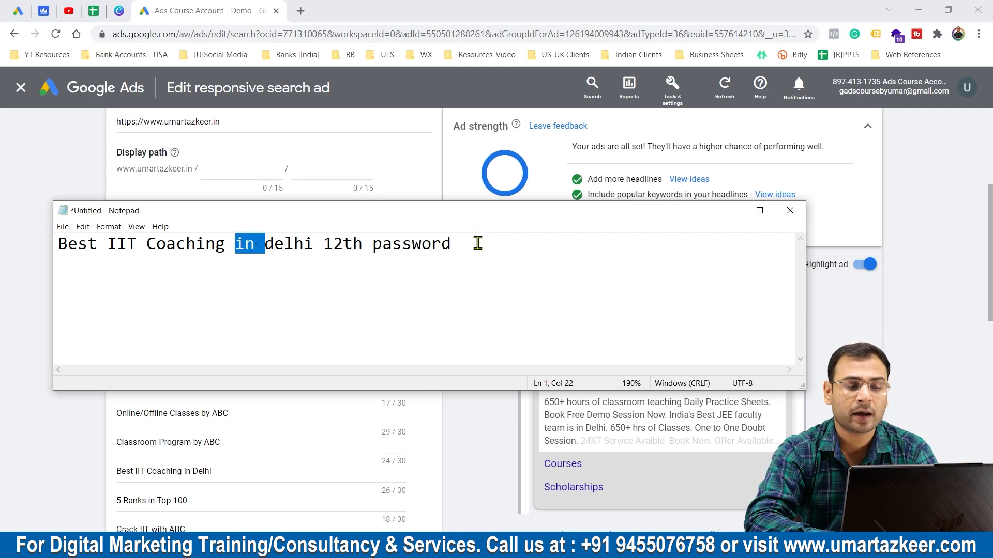
{"action": "left_click_drag", "start_coordinate": [477, 243], "coordinate": [5, 224]}
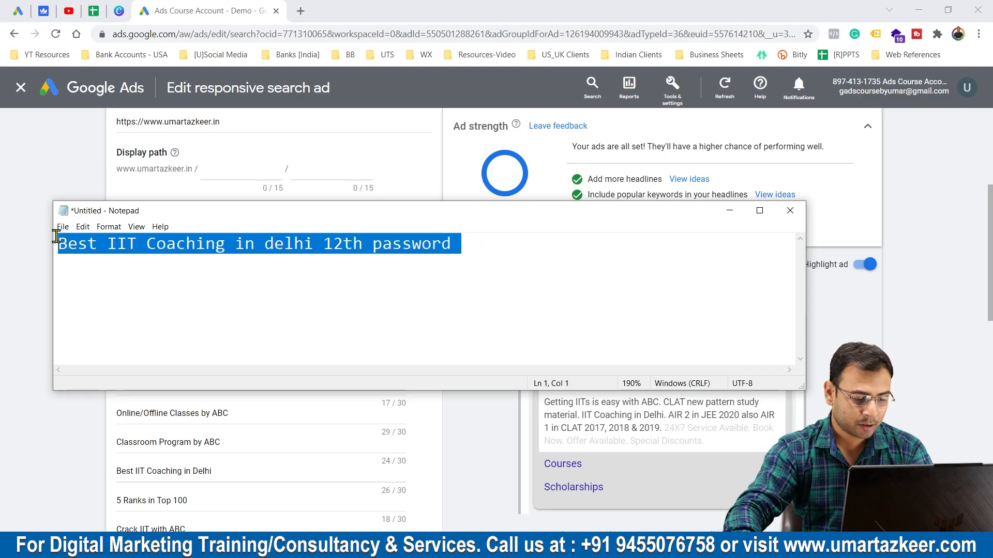
{"action": "key", "text": "ctrl+c"}
{"action": "left_click", "coordinate": [4, 304]}
{"action": "triple_click", "coordinate": [222, 385]}
{"action": "key", "text": "ctrl+v"}
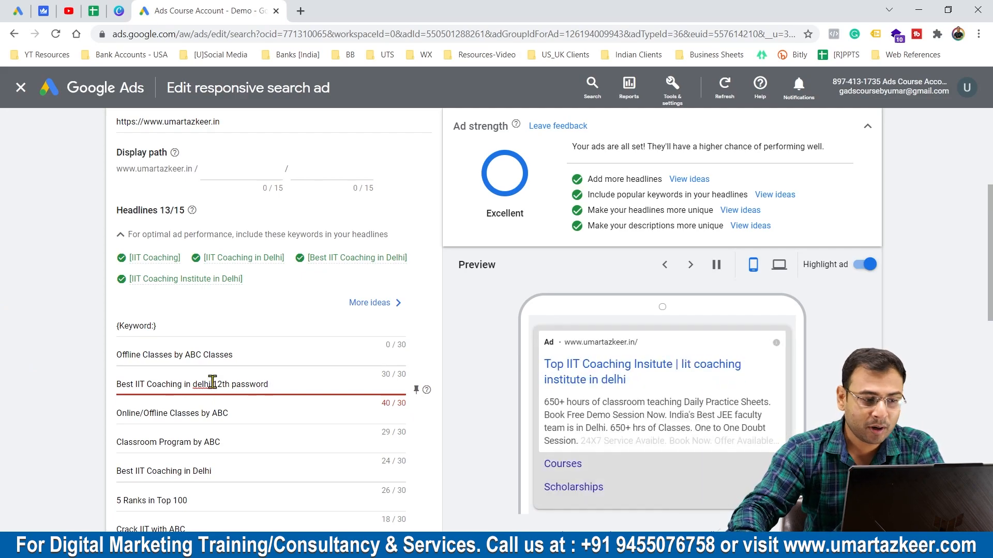
Clear the sample phrase from the third headline so the field is empty
{"action": "left_click", "coordinate": [293, 384]}
{"action": "left_click_drag", "start_coordinate": [293, 384], "coordinate": [11, 388]}
{"action": "key", "text": "BackSpace"}
Replace the first headline's {Keyword:} placeholder with a fresh keyword insertion using the default text "IIT Coaching in Delhi"
{"action": "left_click_drag", "start_coordinate": [166, 327], "coordinate": [17, 329]}
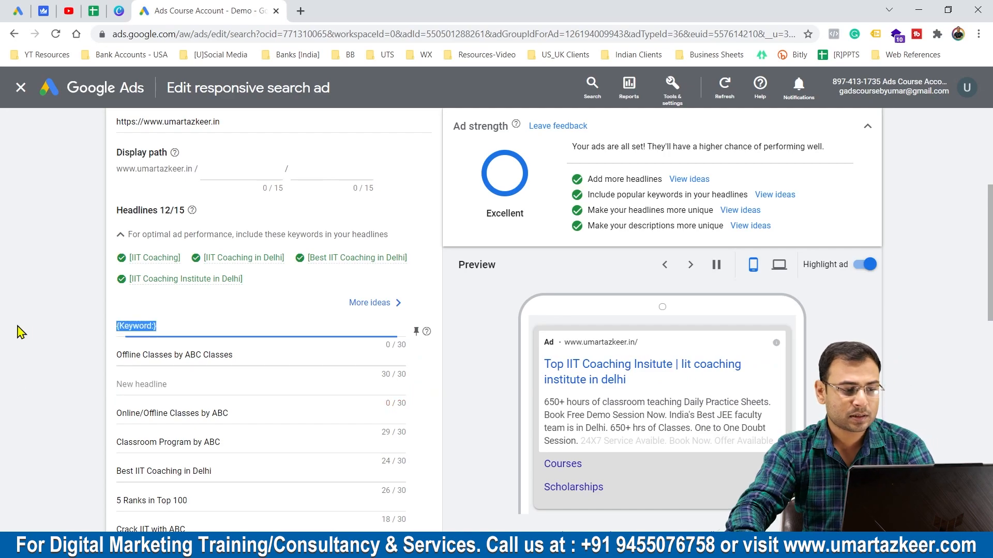
{"action": "type", "text": "{"}
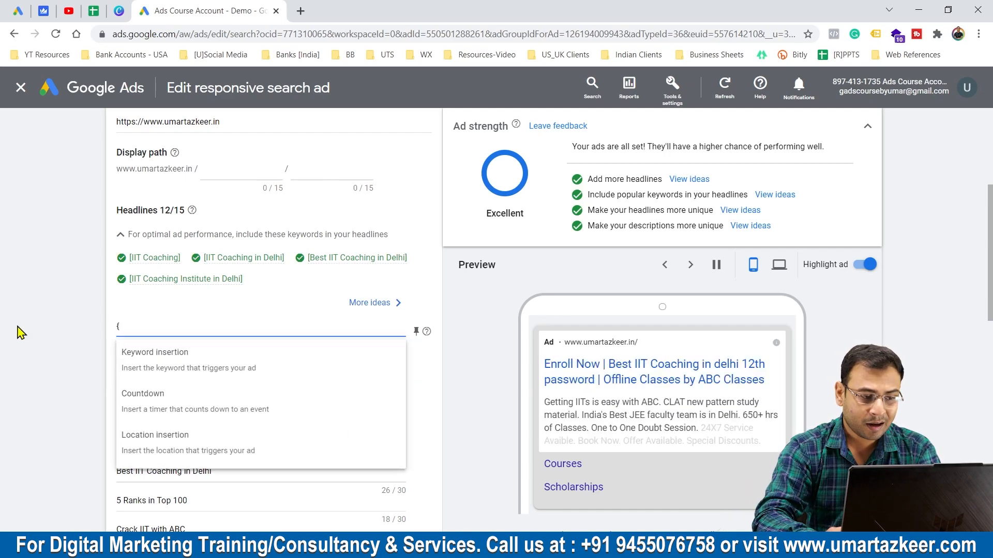
{"action": "left_click", "coordinate": [171, 357]}
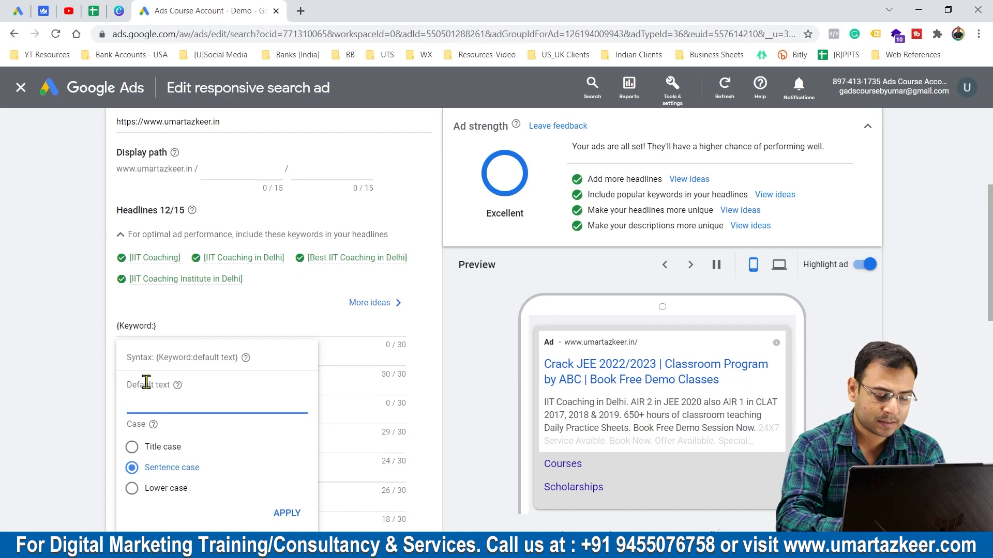
{"action": "type", "text": "I"}
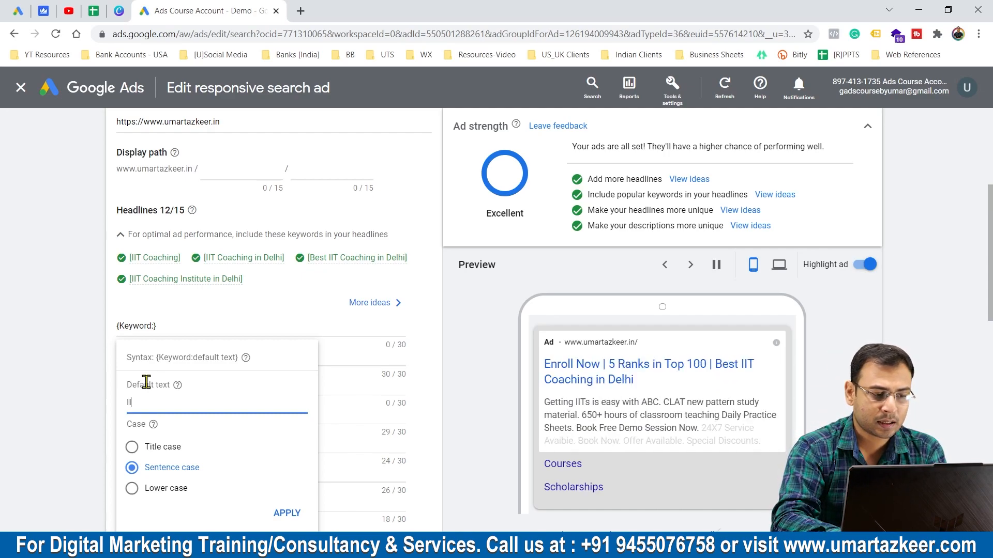
{"action": "type", "text": "IT Coaching in Delh"}
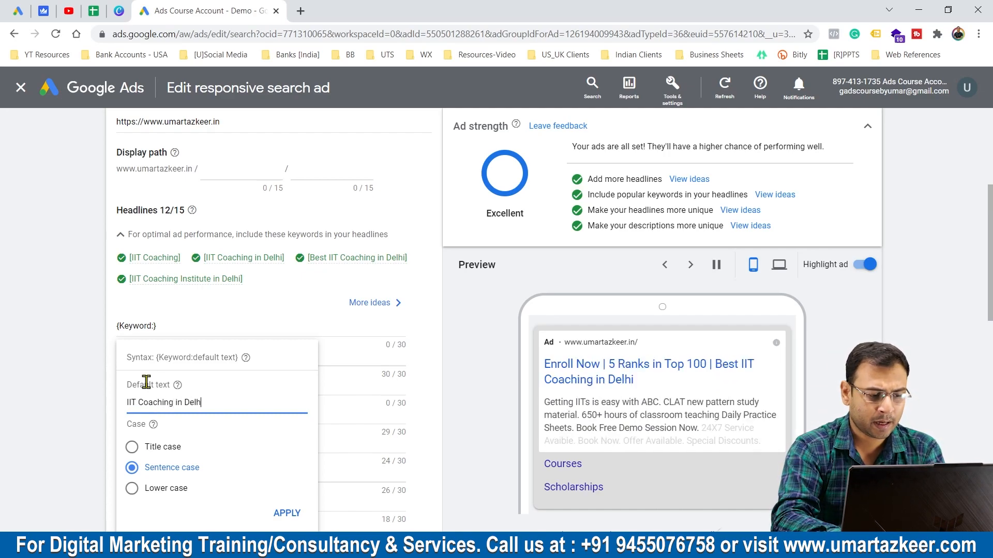
{"action": "type", "text": "i"}
{"action": "key", "text": "BackSpace"}
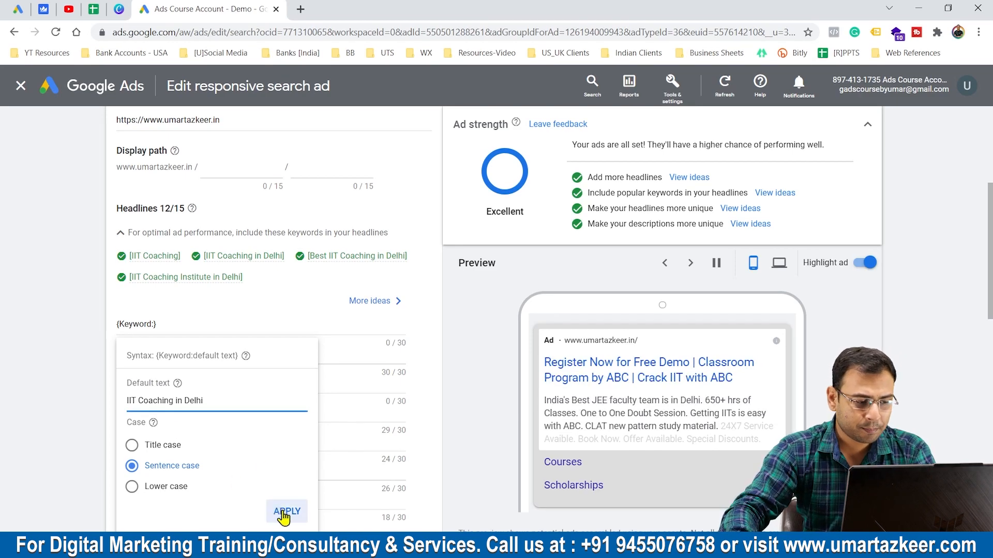
Try the Title case and Lower case options, then apply the keyword insertion with Sentence case
{"action": "left_click", "coordinate": [162, 448]}
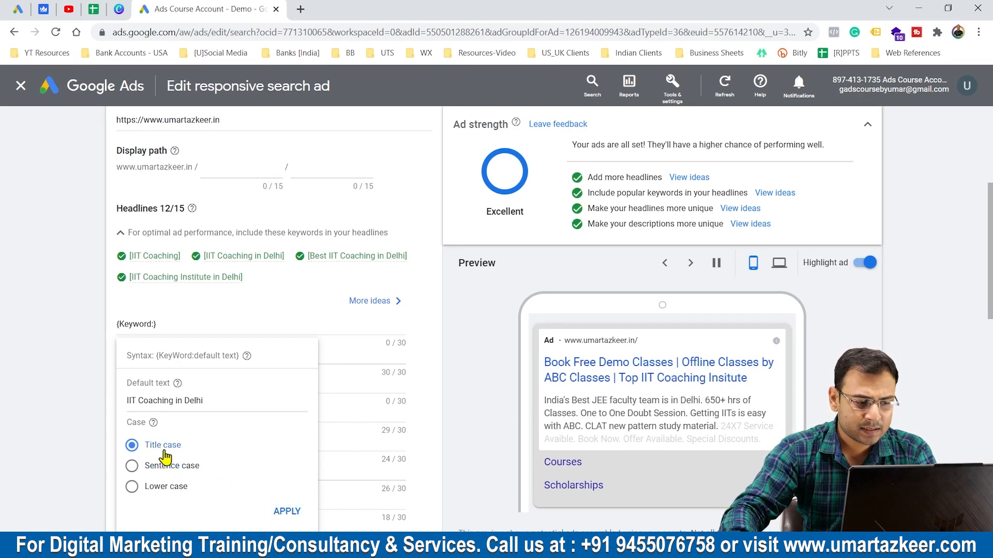
{"action": "left_click", "coordinate": [161, 486]}
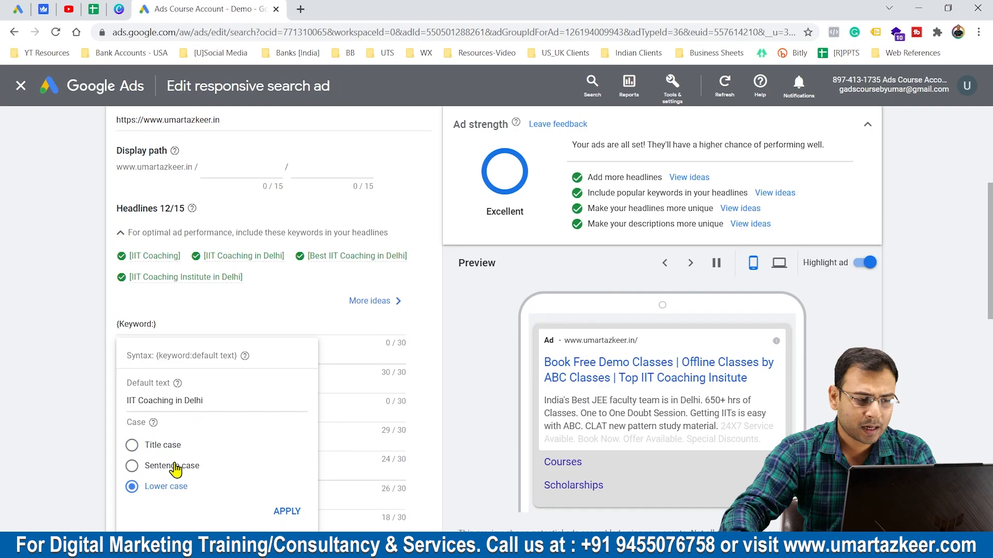
{"action": "left_click", "coordinate": [166, 467]}
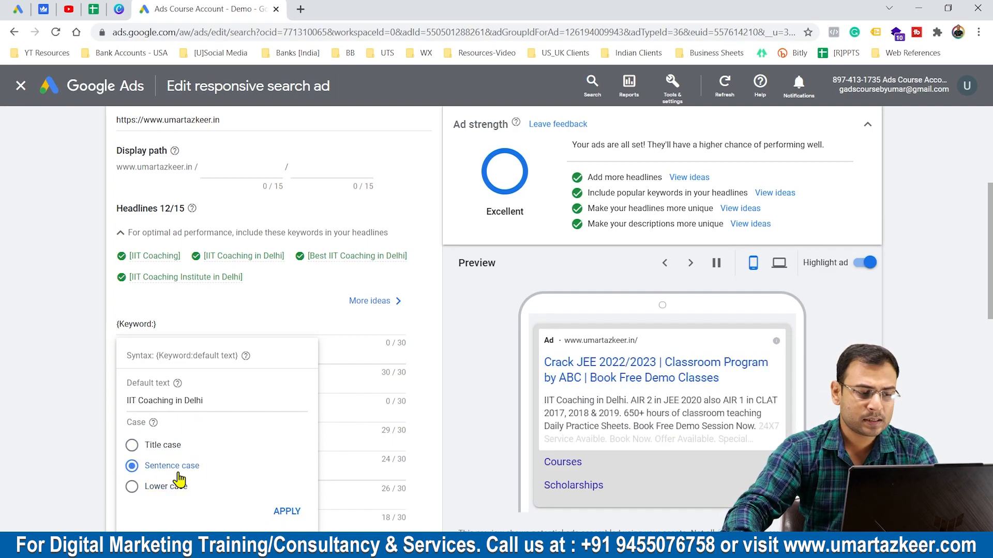
{"action": "left_click", "coordinate": [270, 512]}
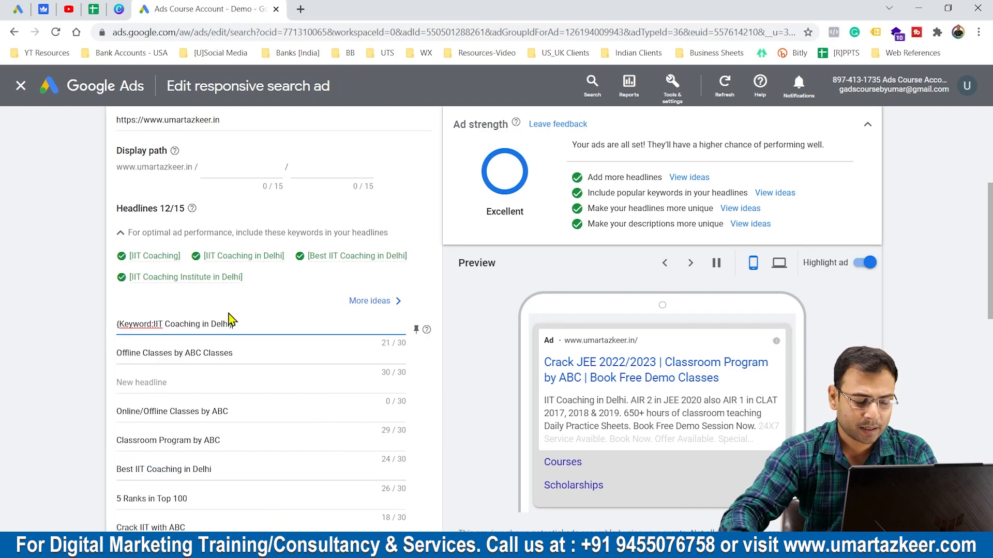
Switch to the PowerPoint slide show, draw an arrow above "Person searches for" and underline "dark chocolate bar" twice
{"action": "left_click_drag", "start_coordinate": [238, 337], "coordinate": [116, 324]}
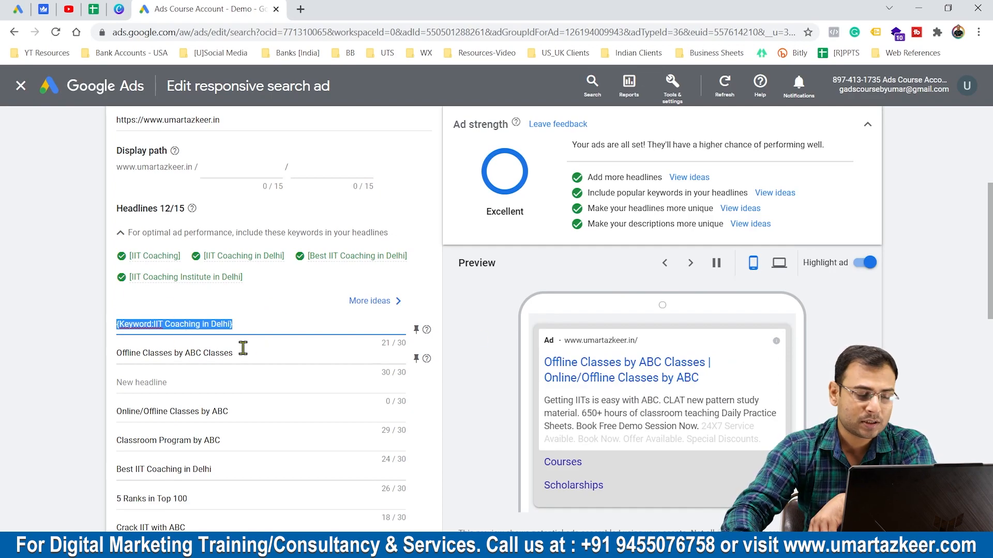
{"action": "left_click", "coordinate": [322, 546]}
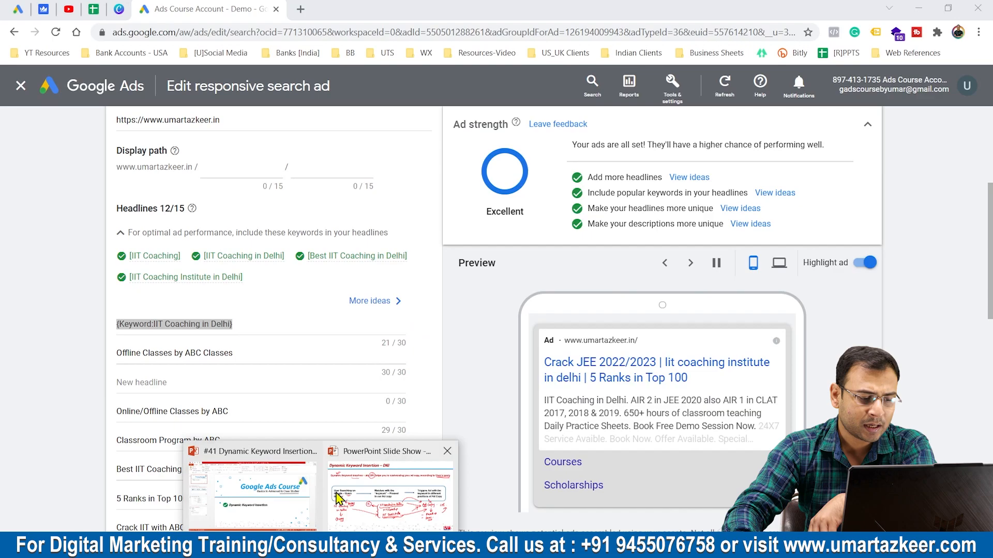
{"action": "left_click", "coordinate": [338, 499]}
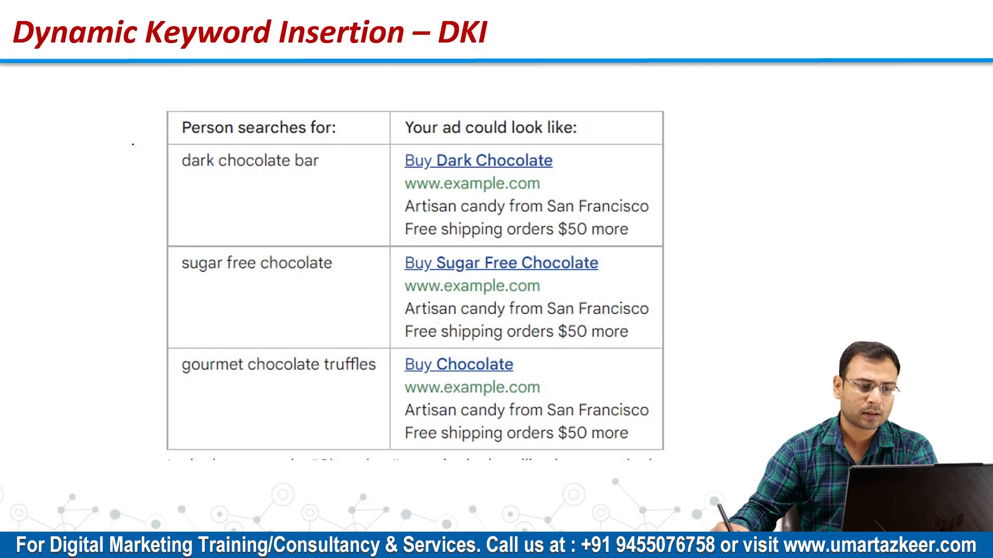
{"action": "left_click_drag", "start_coordinate": [263, 90], "coordinate": [278, 99]}
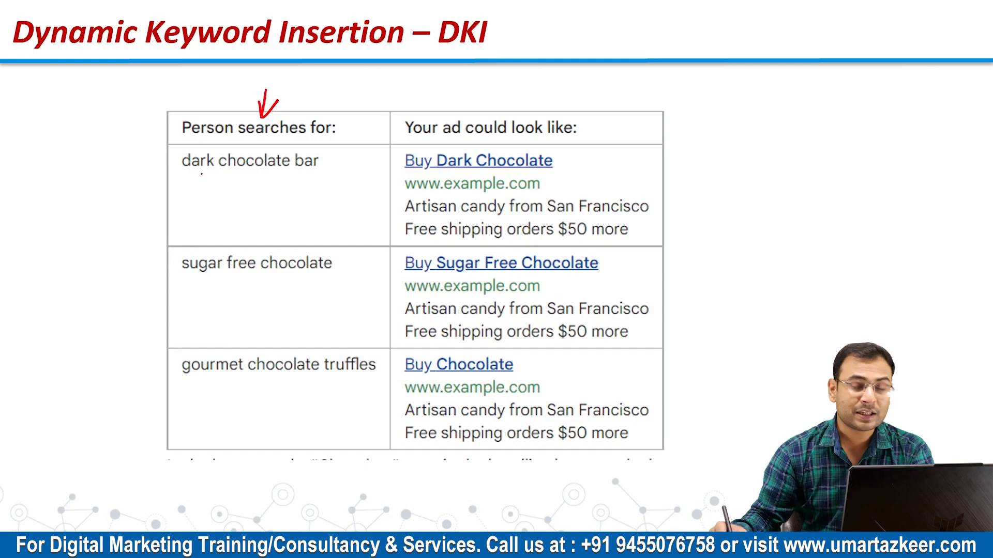
{"action": "mouse_move", "coordinate": [187, 180]}
{"action": "left_mouse_down"}
{"action": "mouse_move", "coordinate": [312, 181]}
{"action": "mouse_move", "coordinate": [217, 193]}
{"action": "mouse_move", "coordinate": [317, 192]}
{"action": "left_mouse_up"}
{"action": "left_click", "coordinate": [314, 104]}
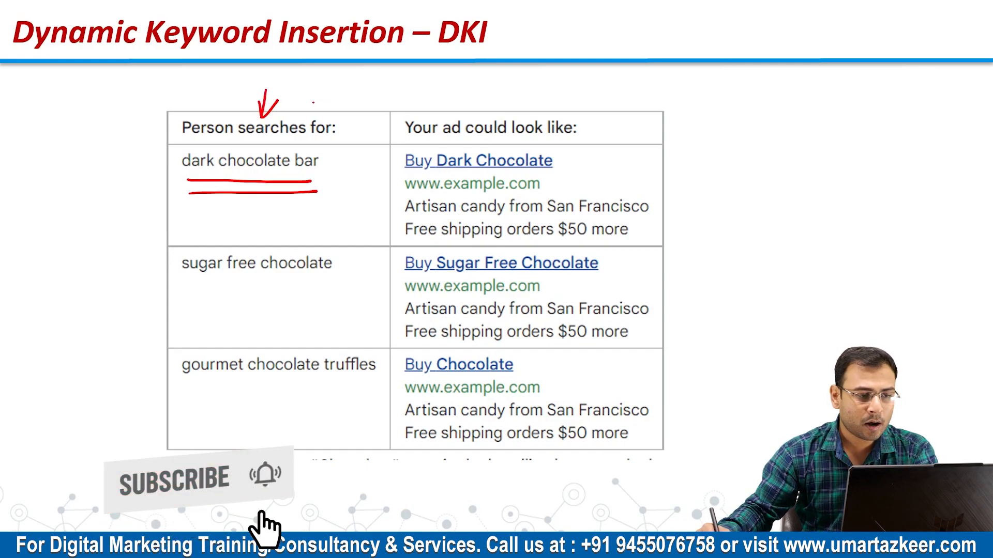
Draw an arrow from the search column heading to a handwritten note "Keyword Adgroup", and underline "Adgroup" twice
{"action": "left_click_drag", "start_coordinate": [318, 110], "coordinate": [358, 89]}
{"action": "left_click_drag", "start_coordinate": [350, 86], "coordinate": [368, 95]}
{"action": "mouse_move", "coordinate": [378, 81]}
{"action": "left_mouse_down"}
{"action": "mouse_move", "coordinate": [379, 93]}
{"action": "mouse_move", "coordinate": [433, 78]}
{"action": "mouse_move", "coordinate": [447, 62]}
{"action": "mouse_move", "coordinate": [489, 77]}
{"action": "mouse_move", "coordinate": [552, 52]}
{"action": "left_mouse_up"}
{"action": "left_click_drag", "start_coordinate": [476, 88], "coordinate": [536, 76]}
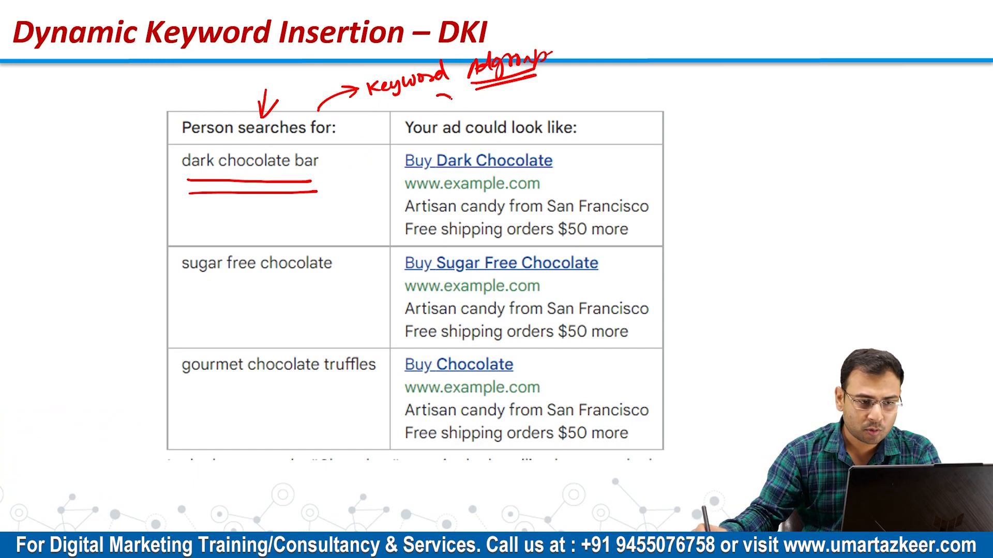
Draw an arrow from the handwritten note down to the ad column and underline "Buy Dark Chocolate" in the first example
{"action": "left_click_drag", "start_coordinate": [451, 97], "coordinate": [459, 135]}
{"action": "left_click_drag", "start_coordinate": [448, 126], "coordinate": [468, 118]}
{"action": "left_click_drag", "start_coordinate": [412, 177], "coordinate": [496, 173]}
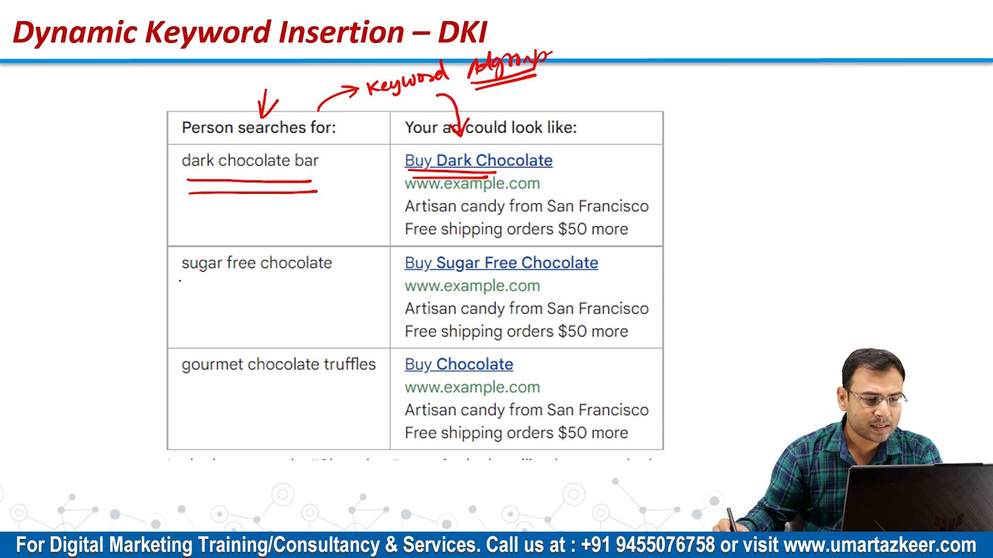
Underline "sugar free chocolate" twice in the search column and draw an arrow pointing down at it
{"action": "left_click_drag", "start_coordinate": [178, 283], "coordinate": [329, 275]}
{"action": "left_click_drag", "start_coordinate": [173, 295], "coordinate": [321, 282]}
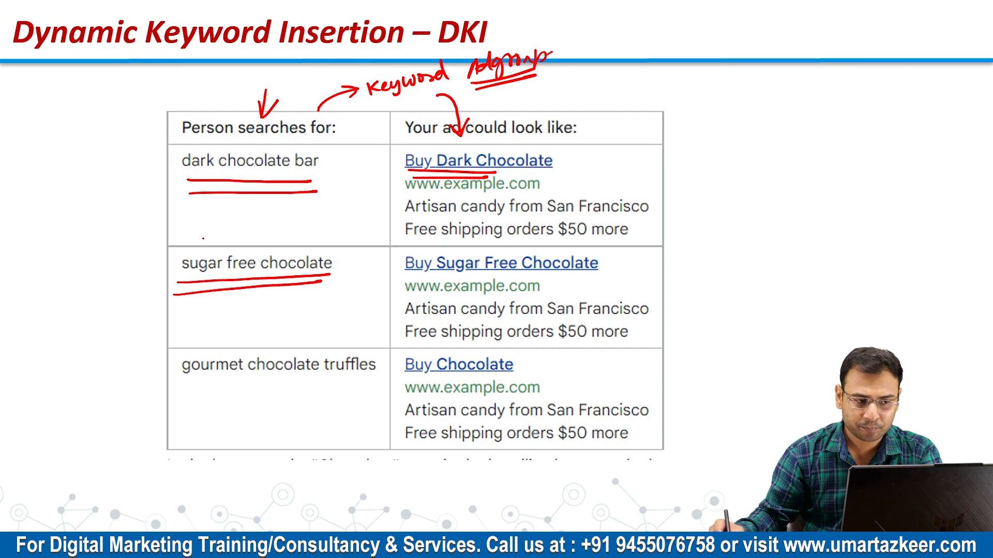
{"action": "left_click_drag", "start_coordinate": [255, 216], "coordinate": [257, 245]}
{"action": "left_click_drag", "start_coordinate": [248, 223], "coordinate": [265, 221]}
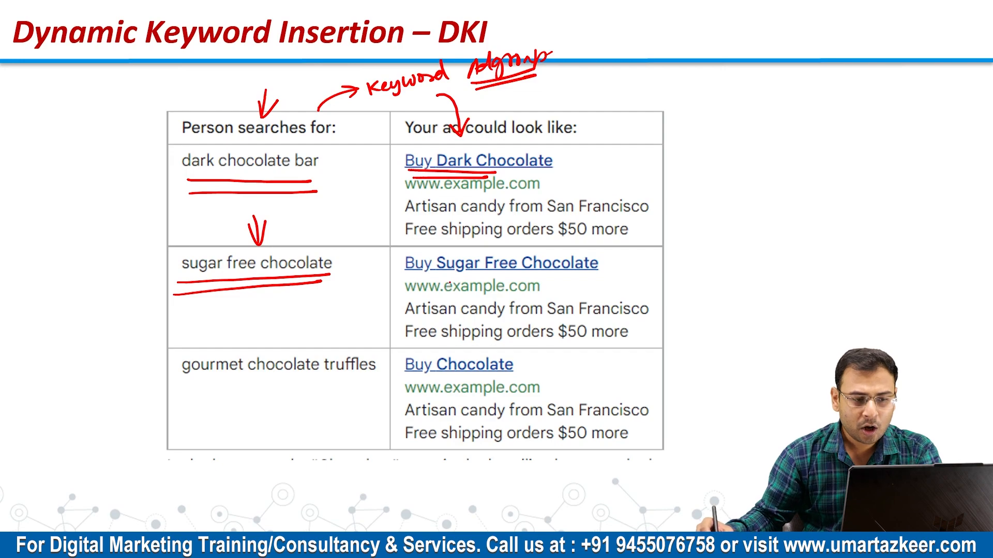
Bracket "Sugar Free Chocolate" in the second ad example, circle its word "Buy" and add a check mark
{"action": "left_click_drag", "start_coordinate": [455, 277], "coordinate": [609, 265]}
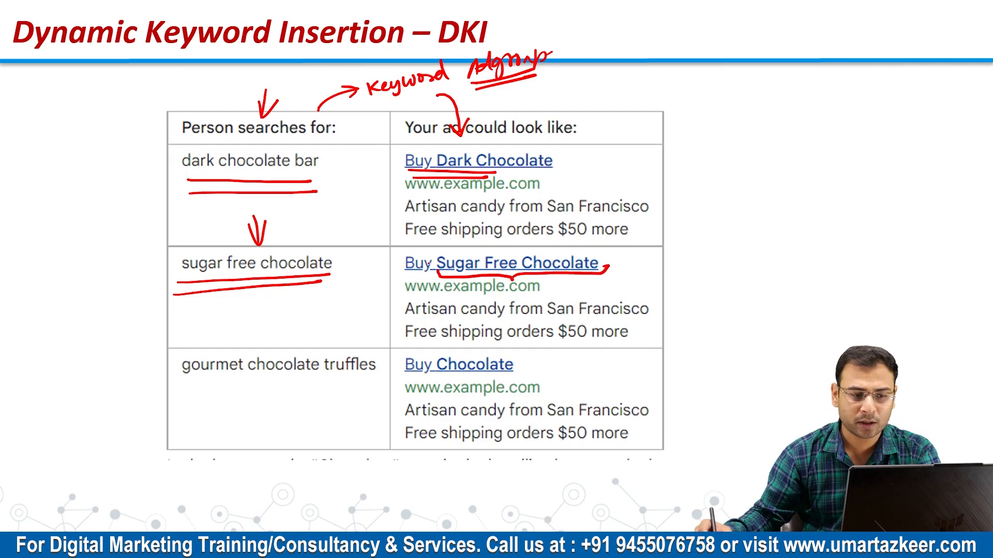
{"action": "mouse_move", "coordinate": [432, 250]}
{"action": "left_mouse_down"}
{"action": "mouse_move", "coordinate": [389, 257]}
{"action": "mouse_move", "coordinate": [444, 270]}
{"action": "mouse_move", "coordinate": [425, 243]}
{"action": "left_mouse_up"}
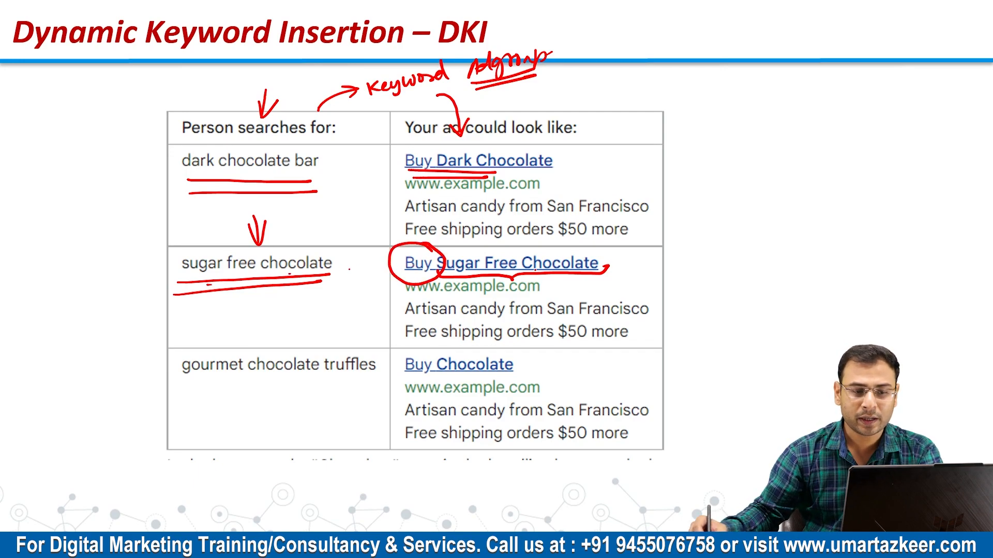
{"action": "left_click_drag", "start_coordinate": [568, 277], "coordinate": [602, 269]}
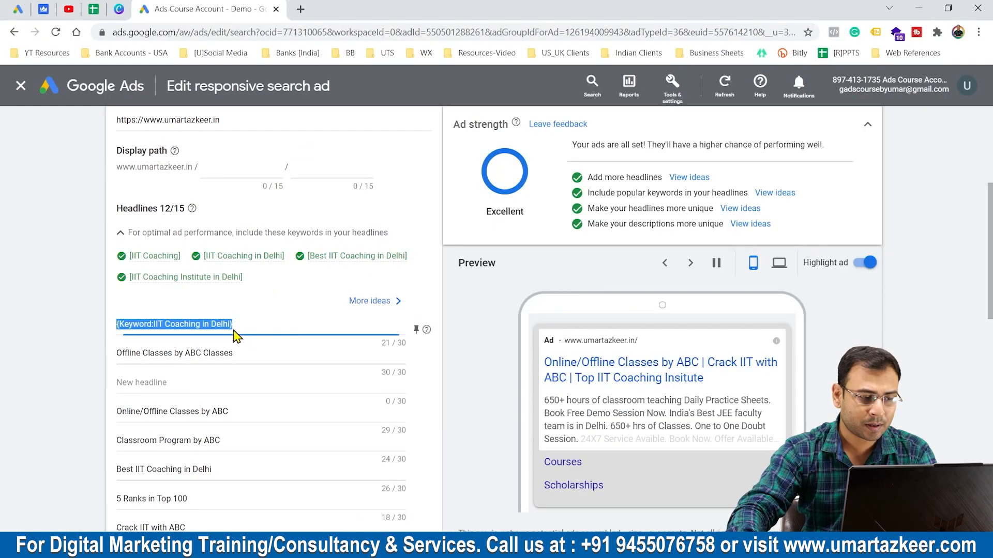
Back in Google Ads, add the word "Best" before the keyword insertion in the first headline and highlight that word
{"action": "left_click", "coordinate": [117, 323]}
{"action": "type", "text": "Best"}
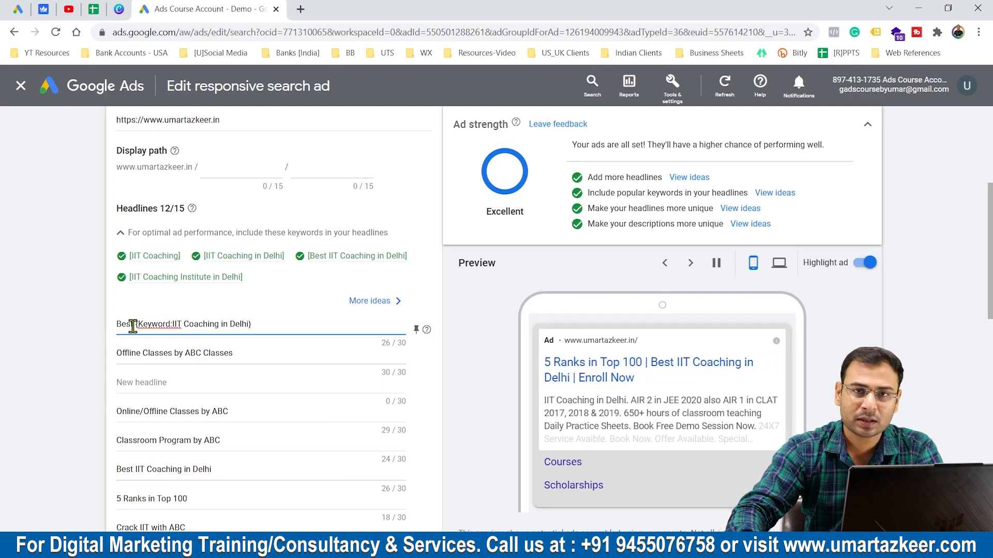
{"action": "left_click_drag", "start_coordinate": [175, 322], "coordinate": [248, 321]}
{"action": "left_click_drag", "start_coordinate": [138, 322], "coordinate": [108, 326]}
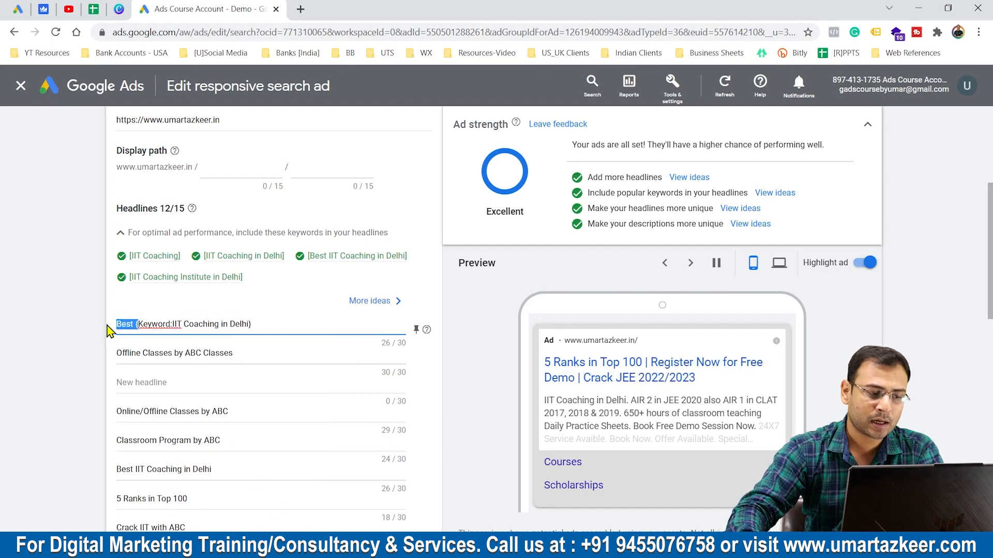
{"action": "left_click", "coordinate": [134, 323]}
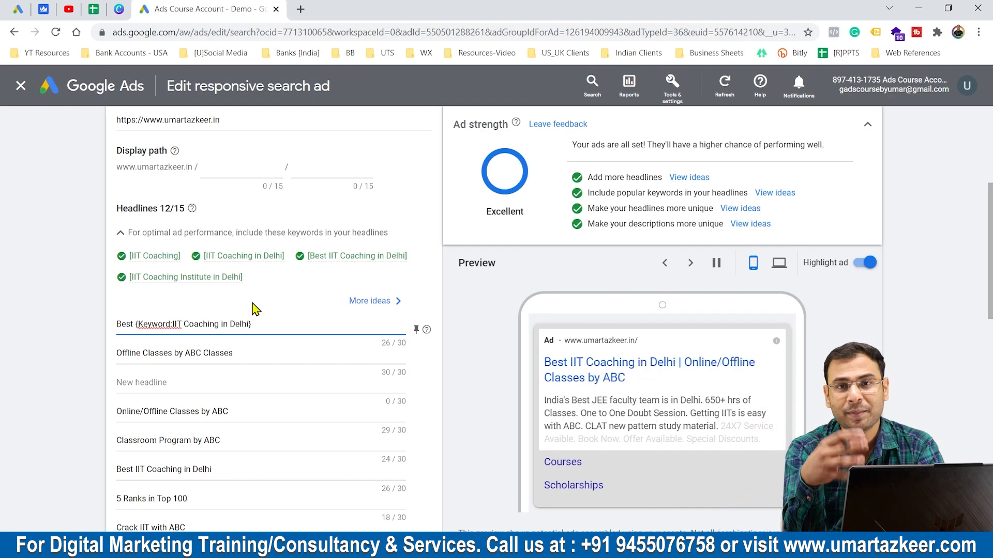
{"action": "double_click", "coordinate": [123, 324]}
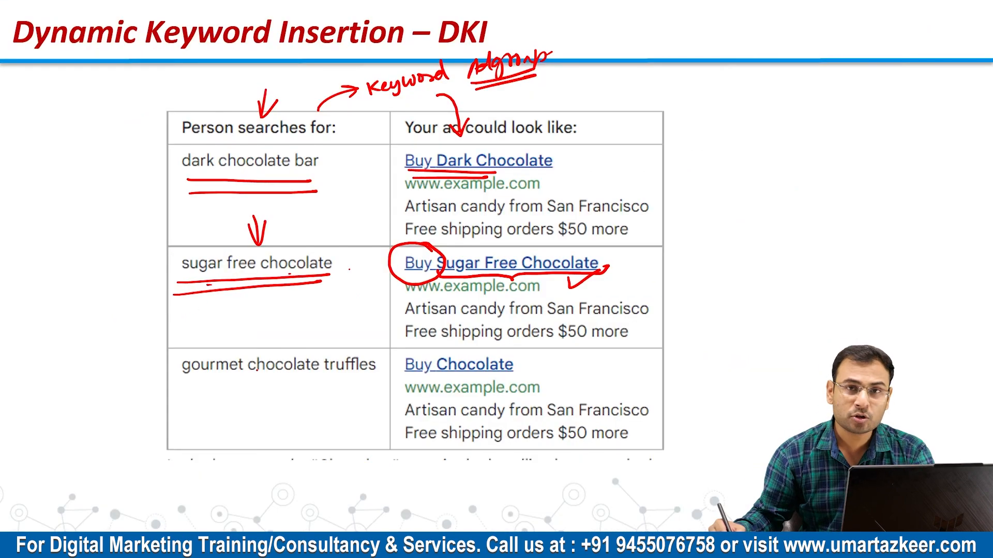
Return to the PowerPoint slide show and underline "gourmet" twice in the third search example
{"action": "left_click_drag", "start_coordinate": [182, 384], "coordinate": [250, 378]}
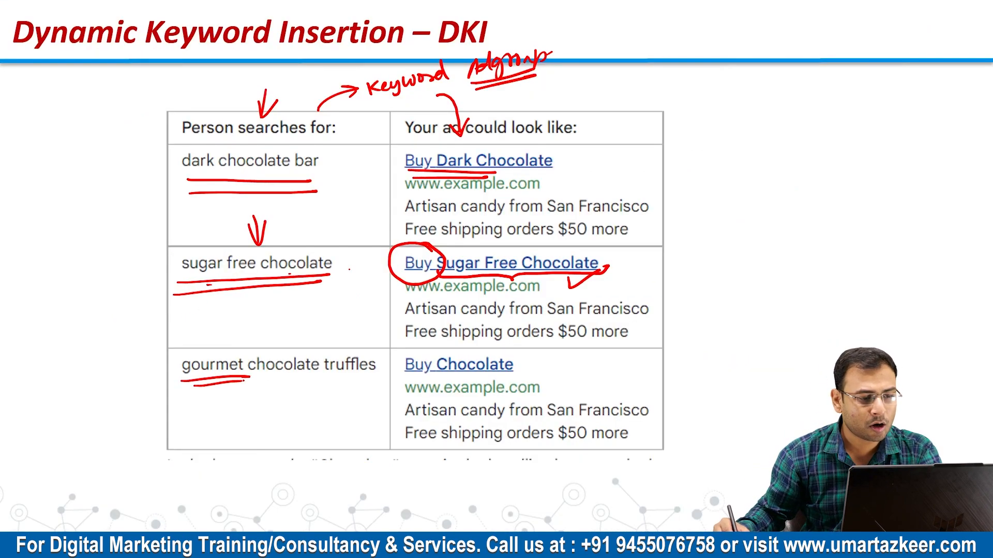